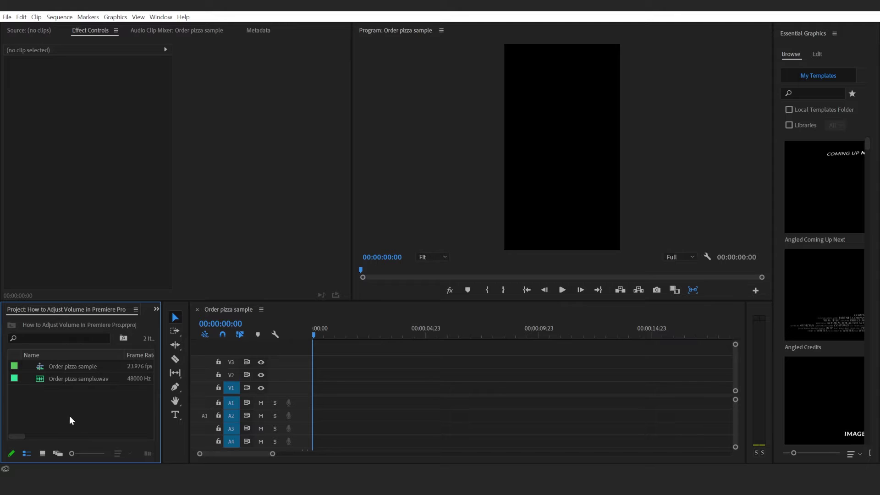
Drag Order pizza sample.wav from the Project panel onto track A1, starting at zero
left_click(63, 381)
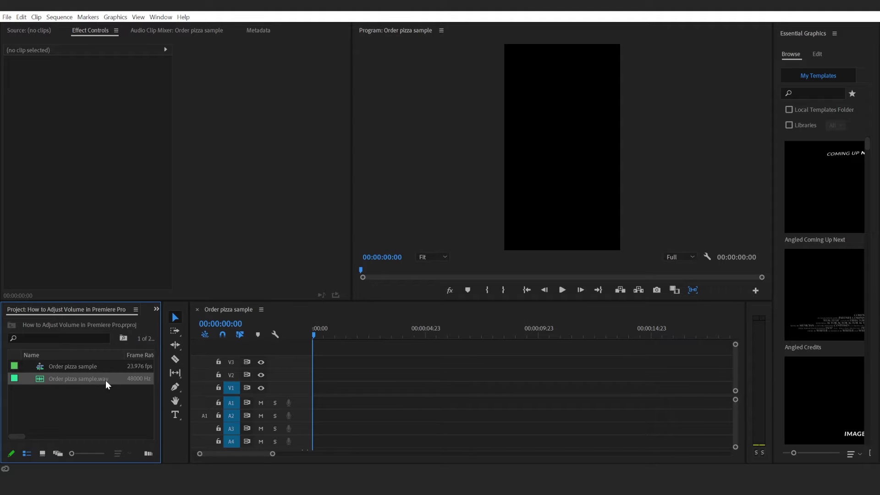
left_click_drag(55, 380, 310, 406)
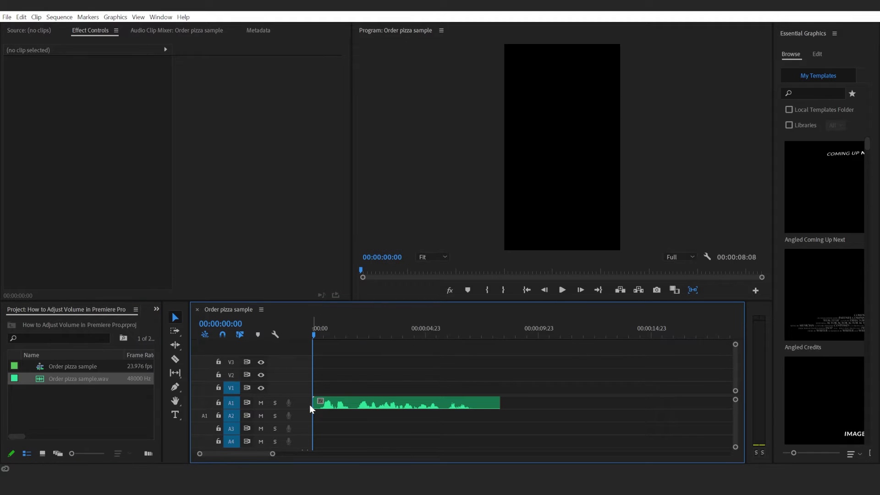
Select the A1 audio clip to show its Volume properties, Level at 0.0 dB
left_click(353, 402)
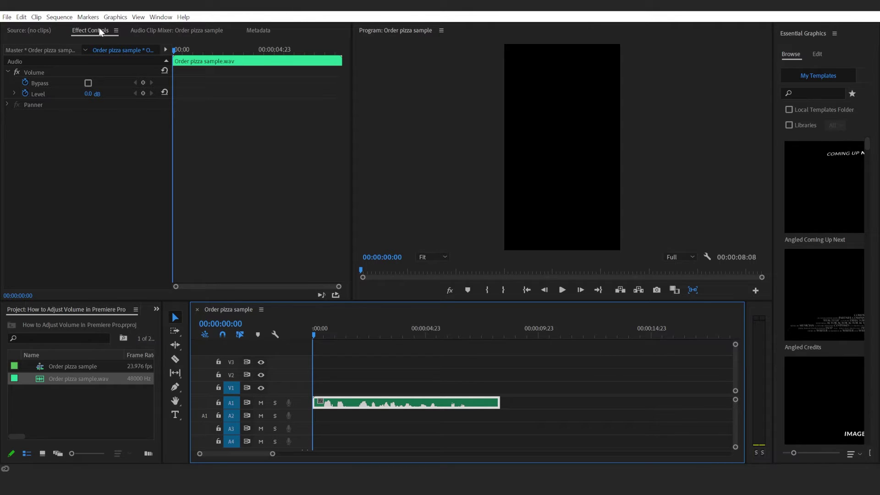
Open the Audio Gain dialog for the A1 clip, showing a -3.7 dB peak amplitude
right_click(357, 405)
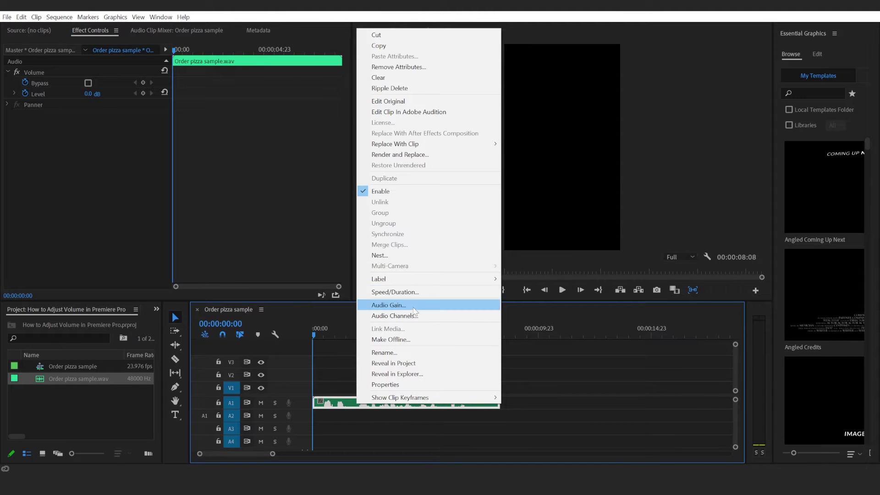
left_click(386, 305)
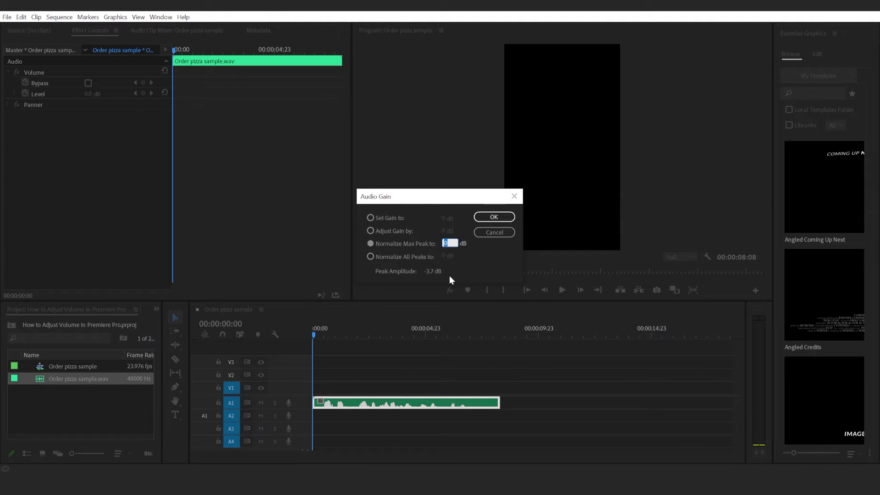
left_click(493, 261)
Choose Adjust Gain by and set the amount to 2 dB
left_click(379, 234)
left_click(445, 232)
type("2")
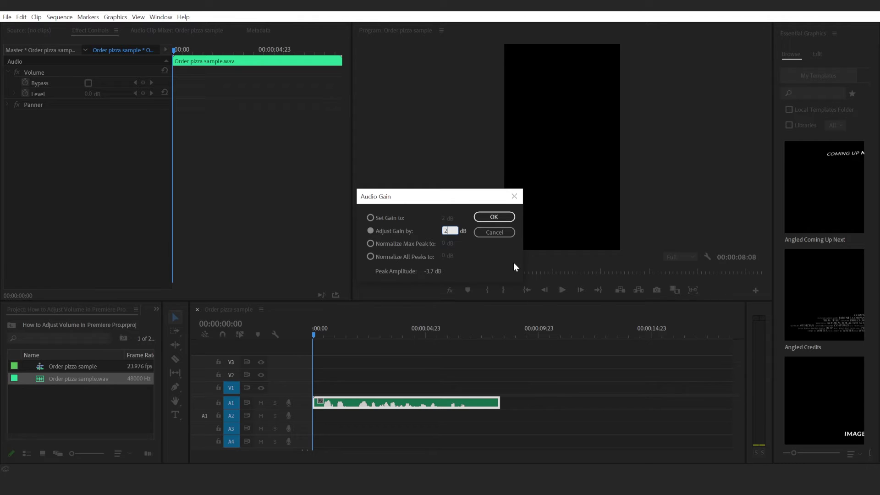
key("Tab")
Choose Normalize Max Peak to and set its target to 0 dB
left_click(370, 244)
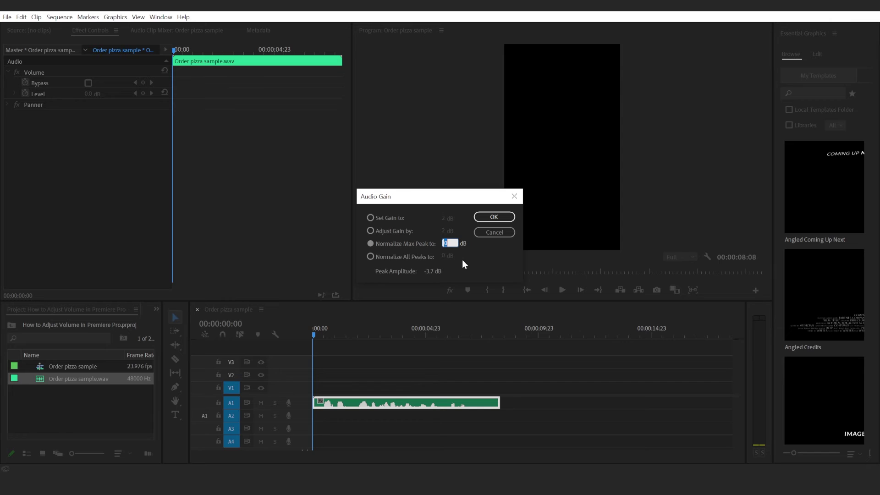
key("BackSpace")
double_click(449, 244)
left_click(493, 253)
Confirm the Audio Gain dialog to apply +3.7 dB gain, then deselect the clip
left_click(504, 217)
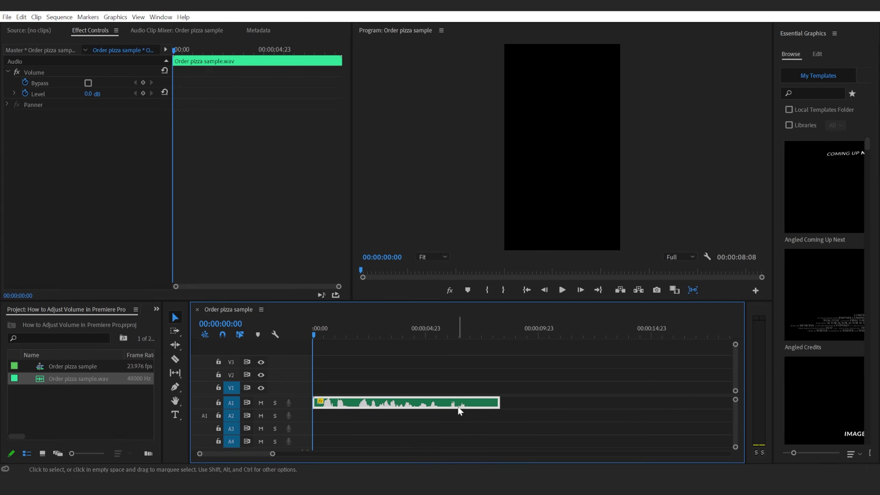
mouse_move(459, 405)
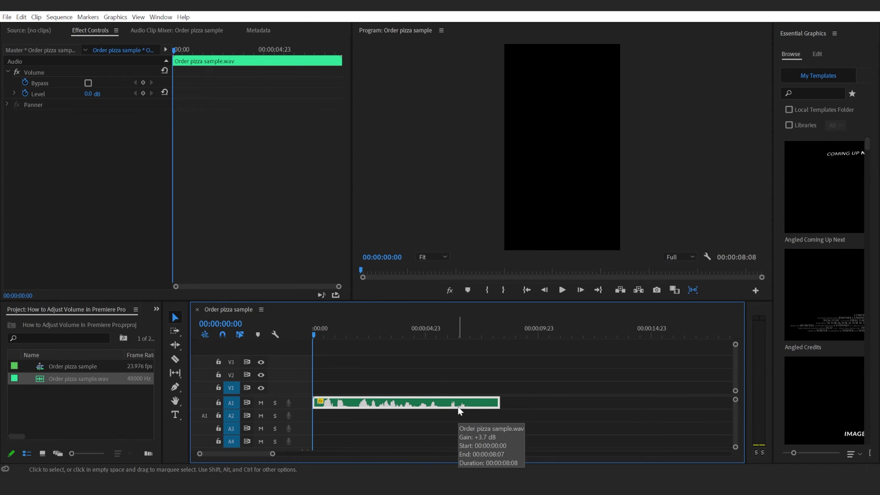
left_click(452, 388)
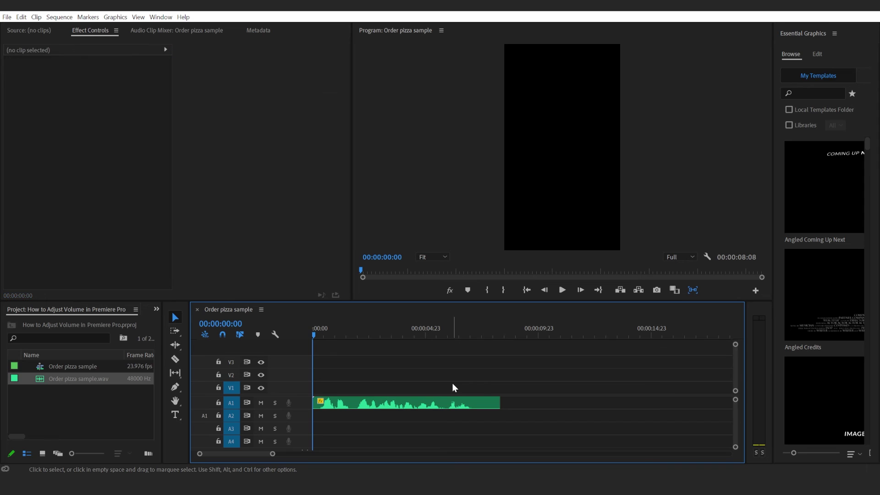